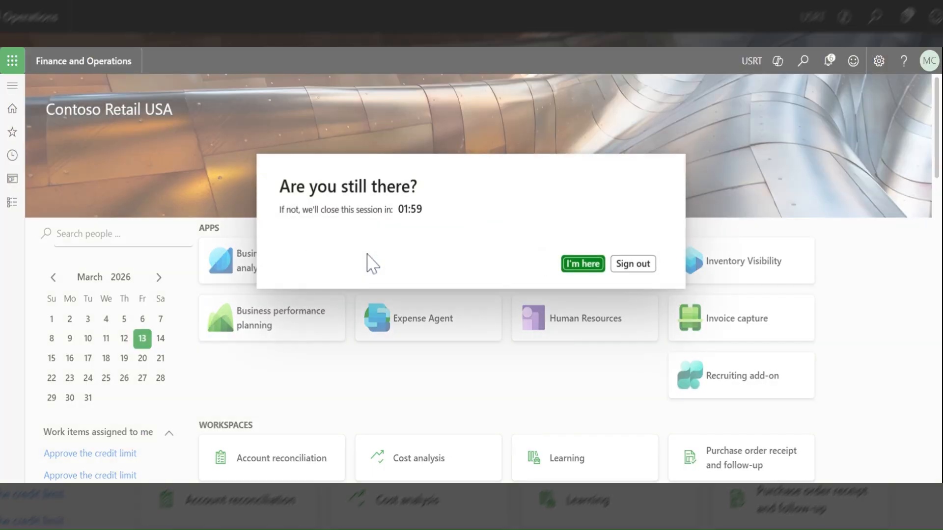
Keep the session active and open the list of all free text invoices in Accounts receivable.
click(585, 269)
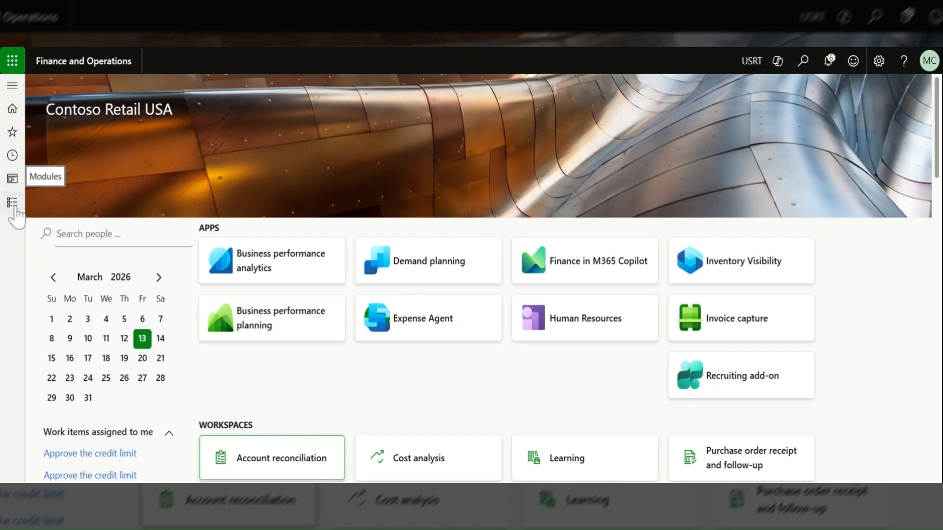
click(12, 202)
click(89, 251)
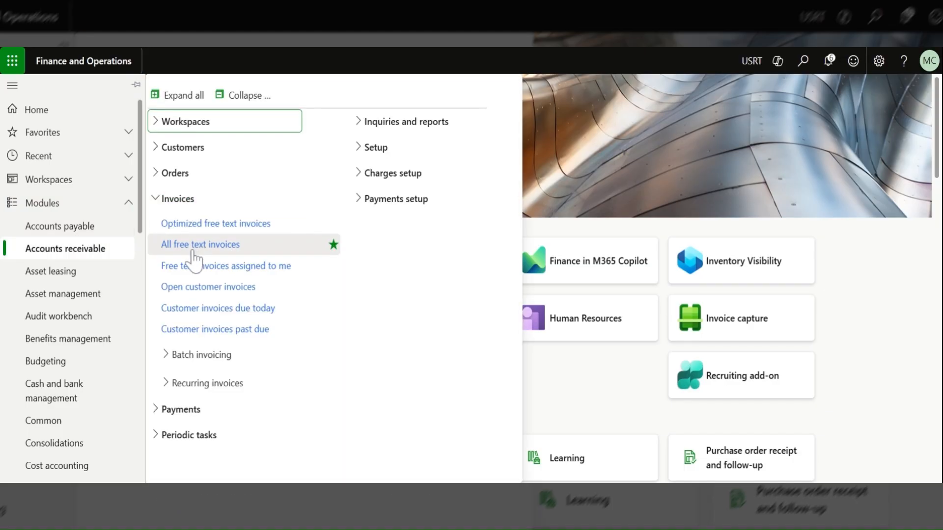
click(195, 259)
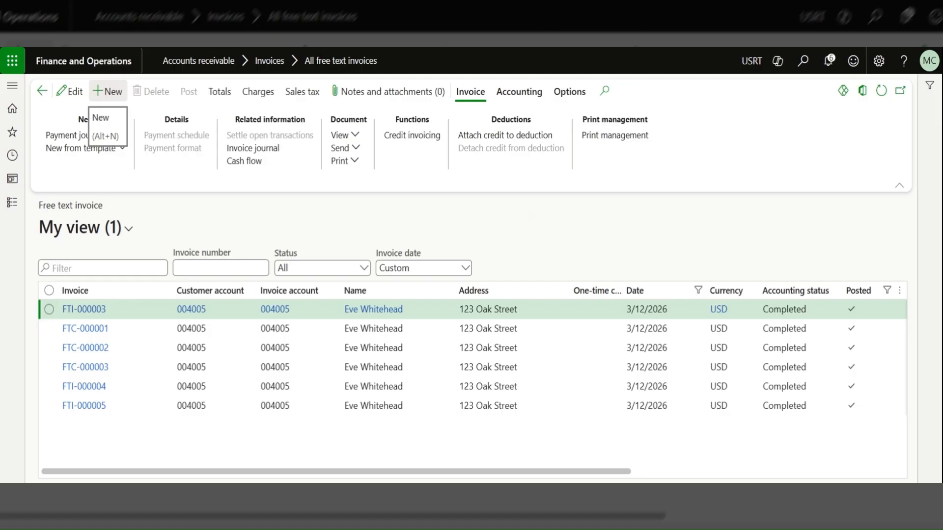
Create a new free text invoice and choose the second customer account in the customer lookup.
click(115, 92)
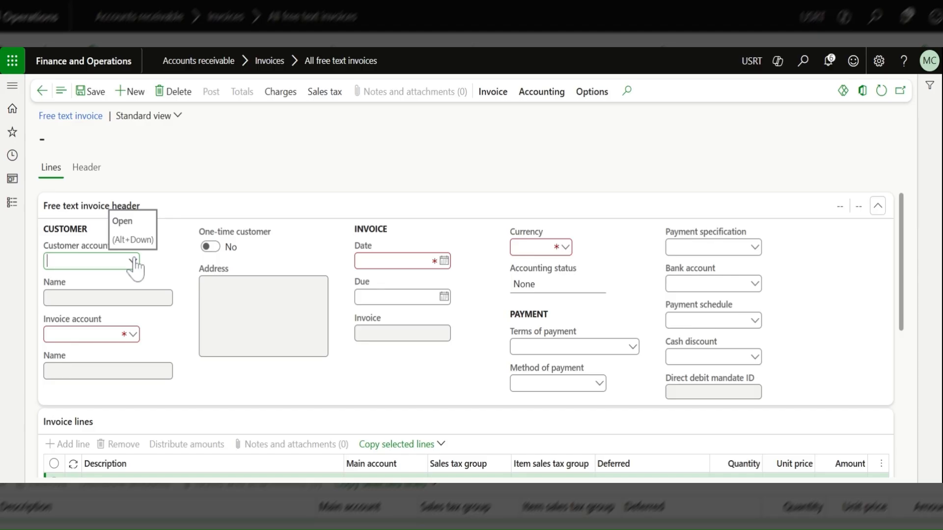
click(133, 261)
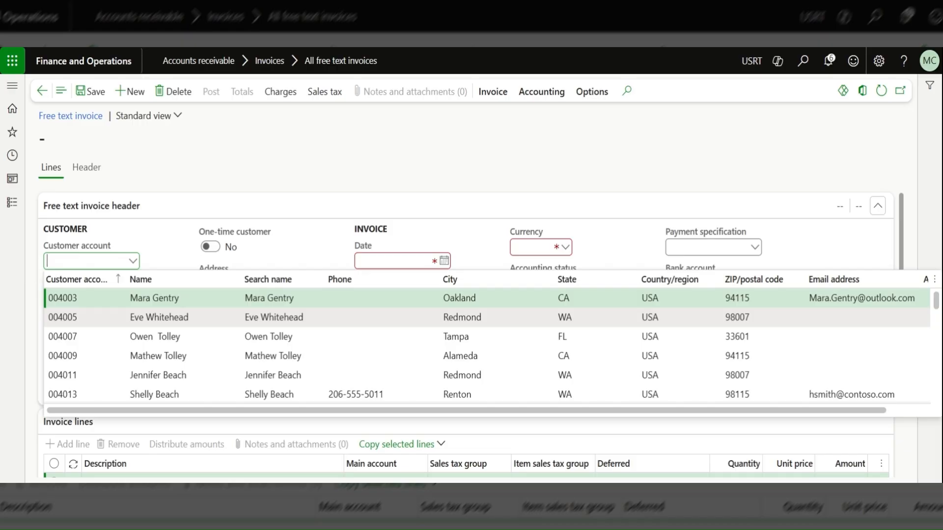
click(62, 317)
click(104, 319)
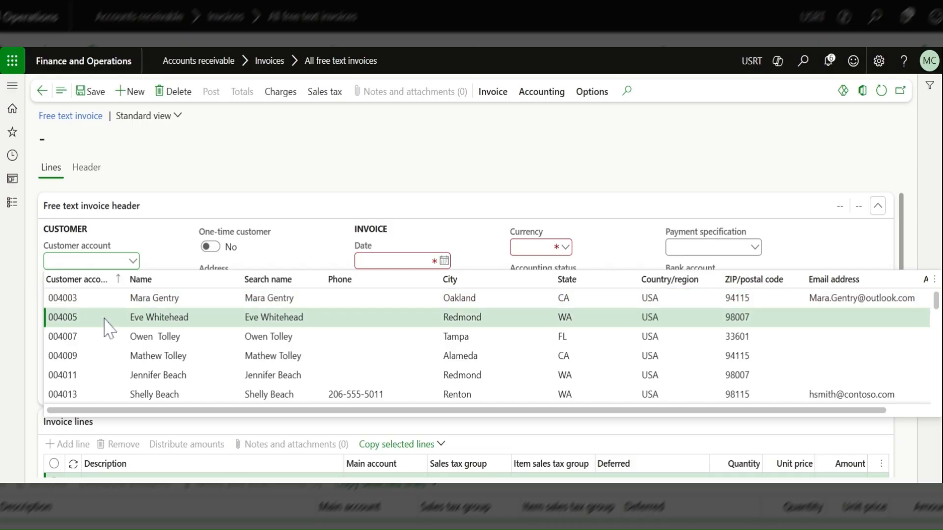
click(165, 245)
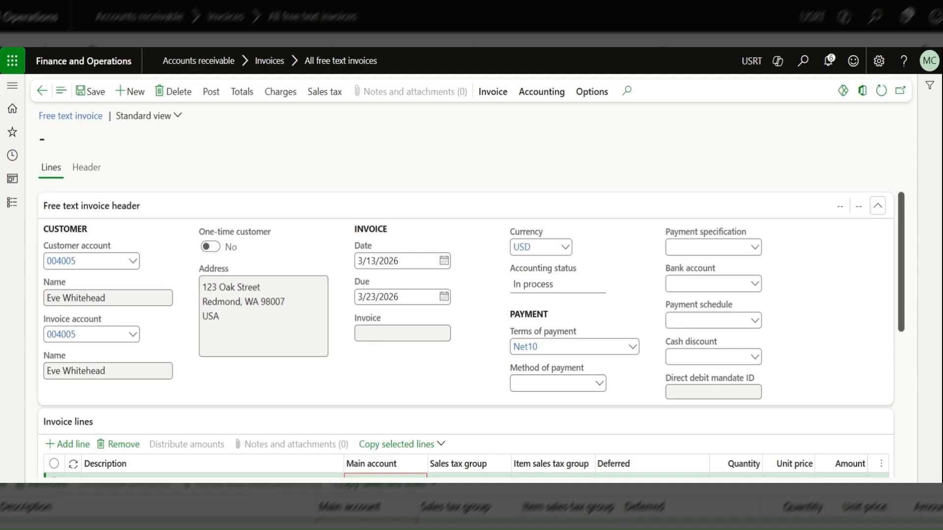
Describe the invoice line as "Correction of billing error for invoice" plus the original invoice reference, and set its main account to 401200 Service Revenues.
drag(903, 272, 921, 367)
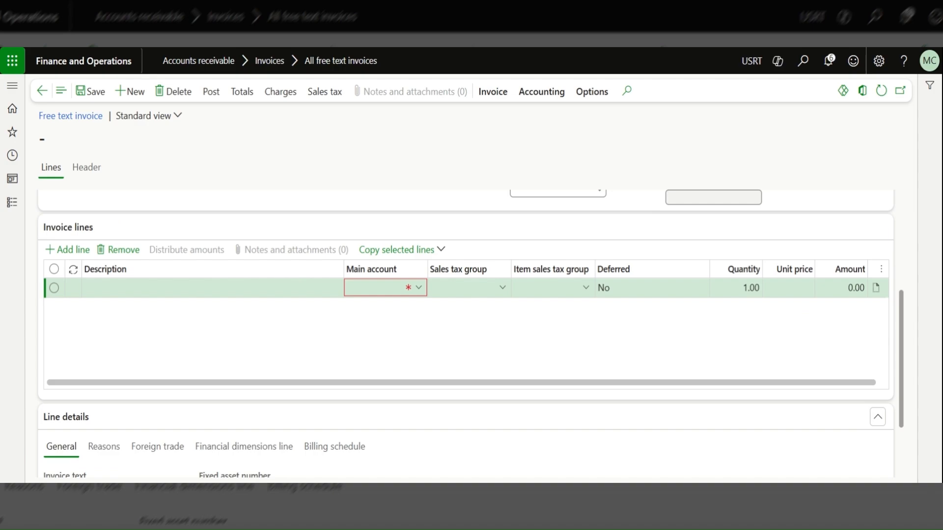
click(212, 288)
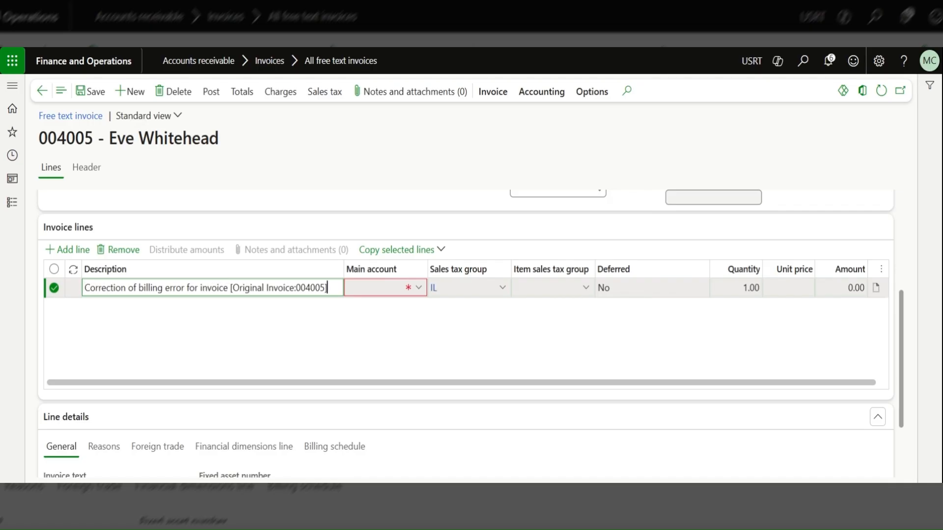
click(379, 288)
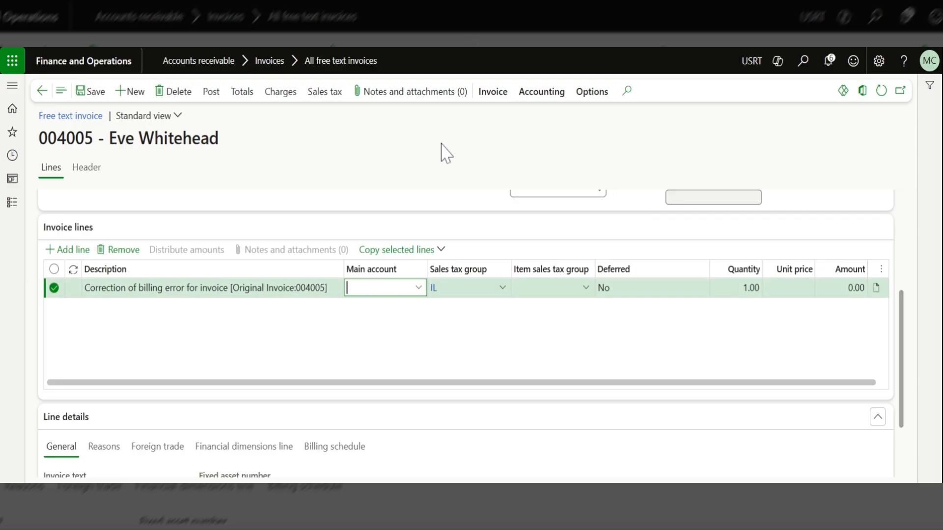
click(419, 288)
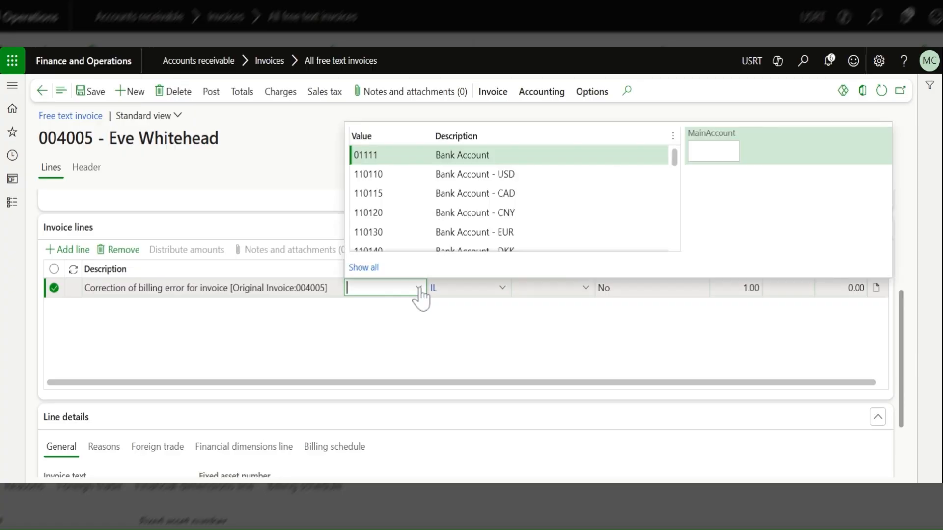
click(457, 137)
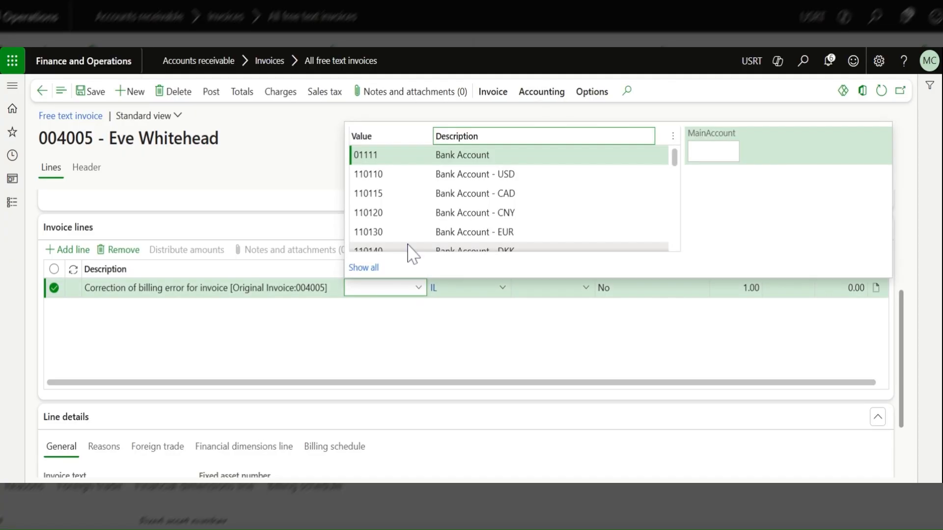
click(380, 288)
text(4)
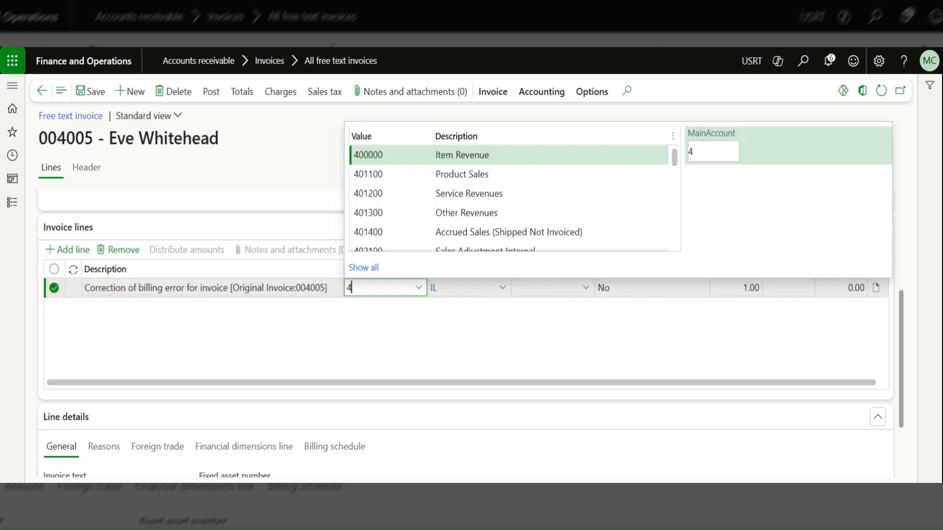
click(392, 194)
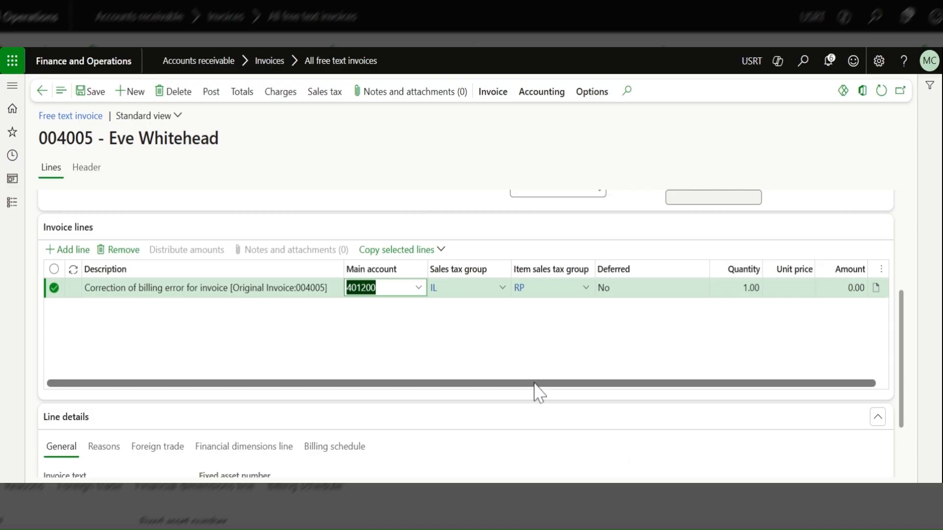
Set the correction line's unit price to -20.
drag(534, 383, 640, 382)
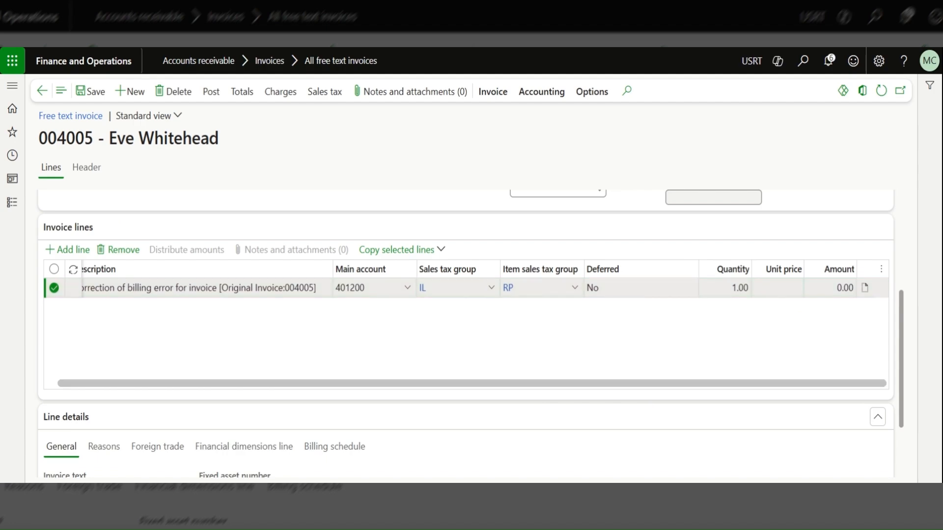
click(777, 288)
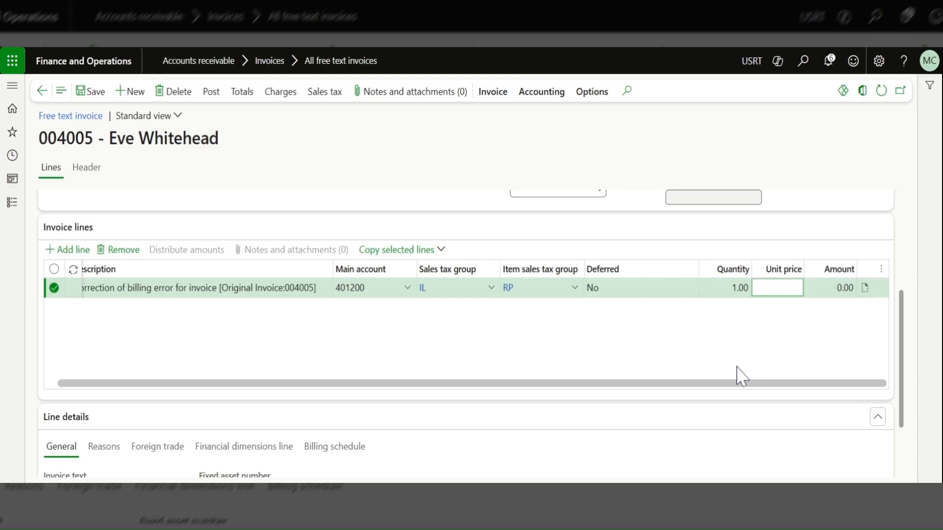
text(-20)
key(Tab)
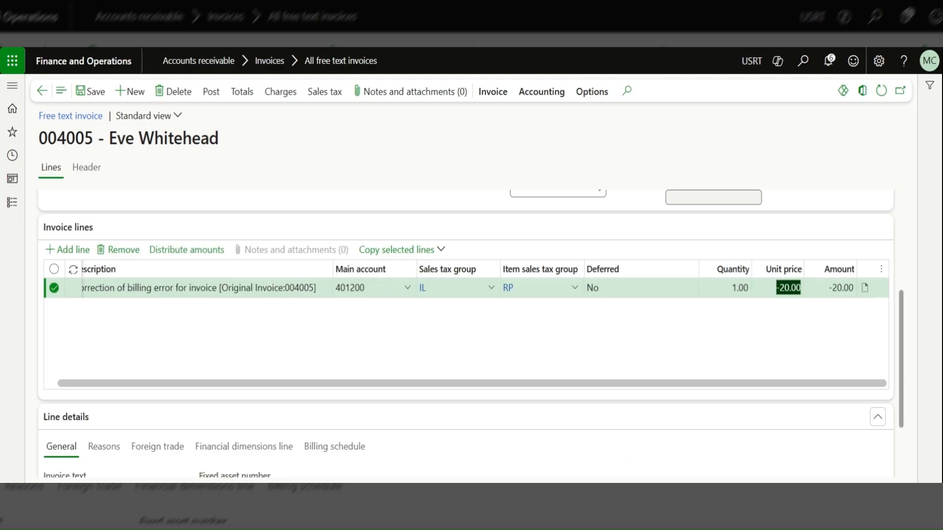
In the line's financial dimensions, set BusinessUnit to 001 (Home) and CostCenter to 007 (Trade Shows).
drag(902, 379, 920, 451)
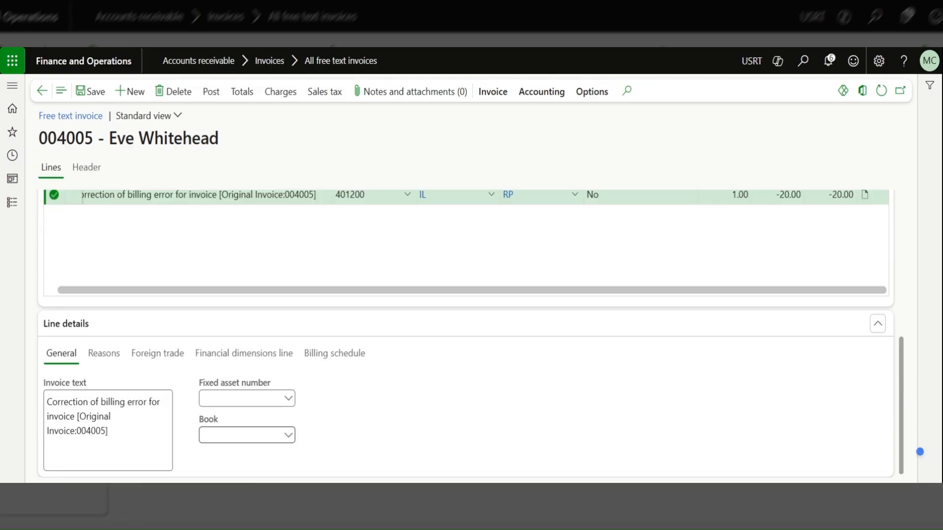
click(243, 365)
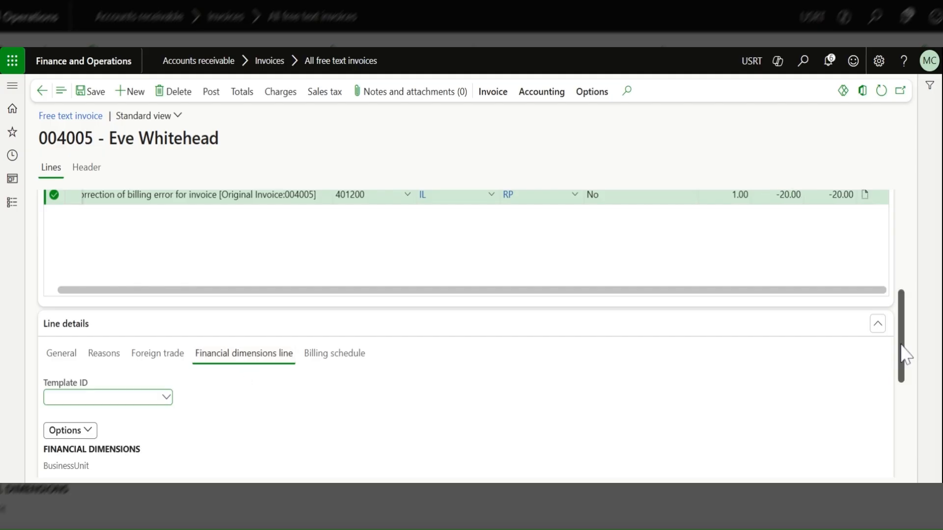
drag(903, 346, 914, 420)
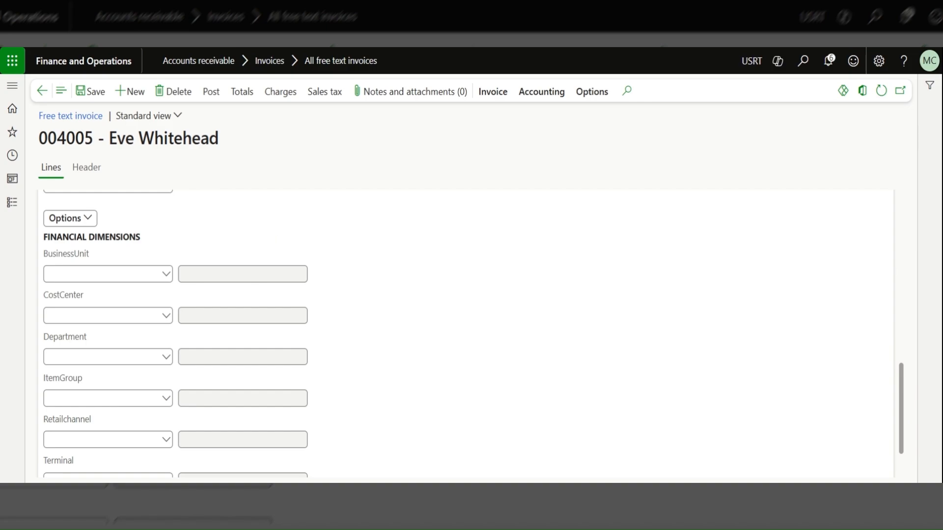
click(166, 279)
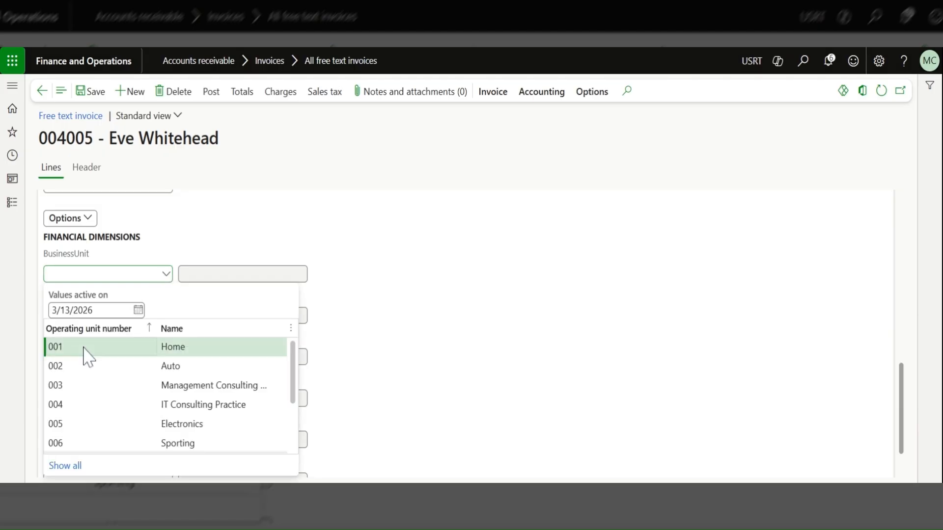
click(83, 349)
click(166, 319)
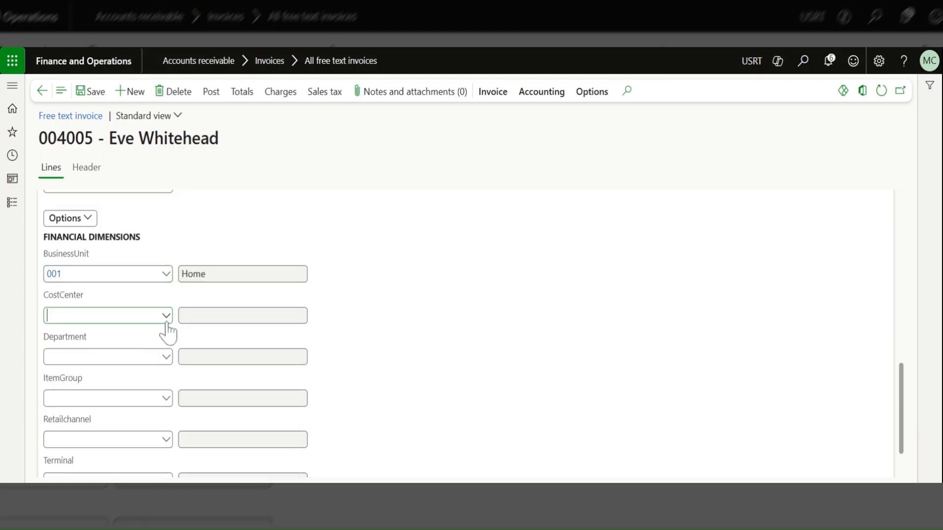
click(104, 181)
Set the line's Department dimension to 022 (Sales & Marketing) and its ItemGroup dimension to ActionSpor (Action Sports).
click(166, 358)
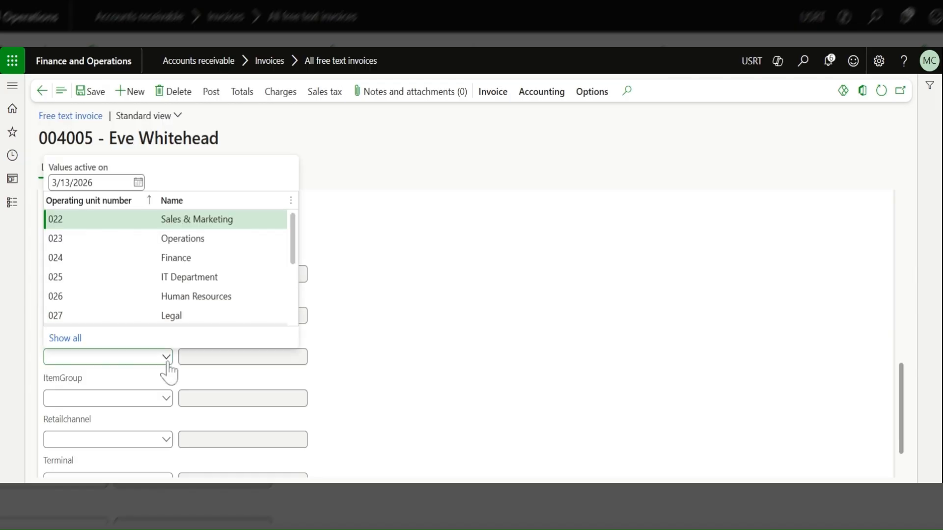
click(88, 225)
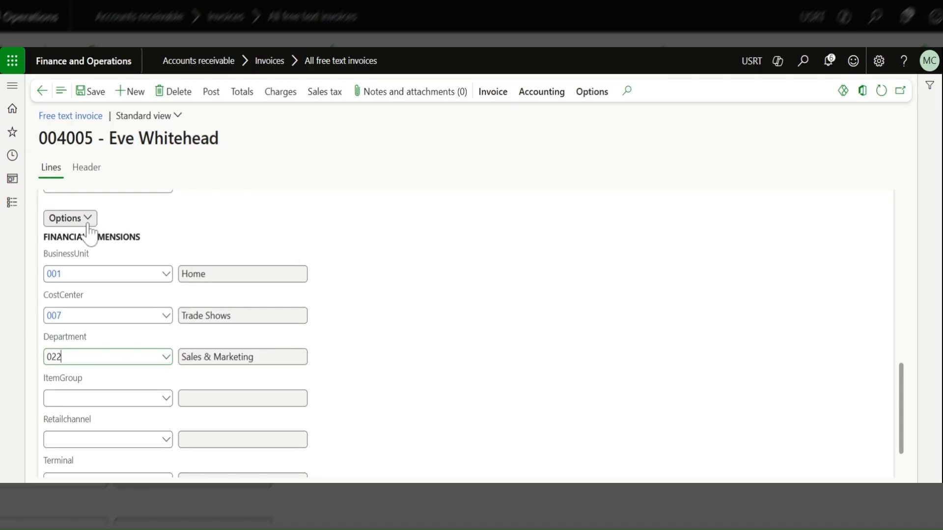
key(Tab)
click(167, 399)
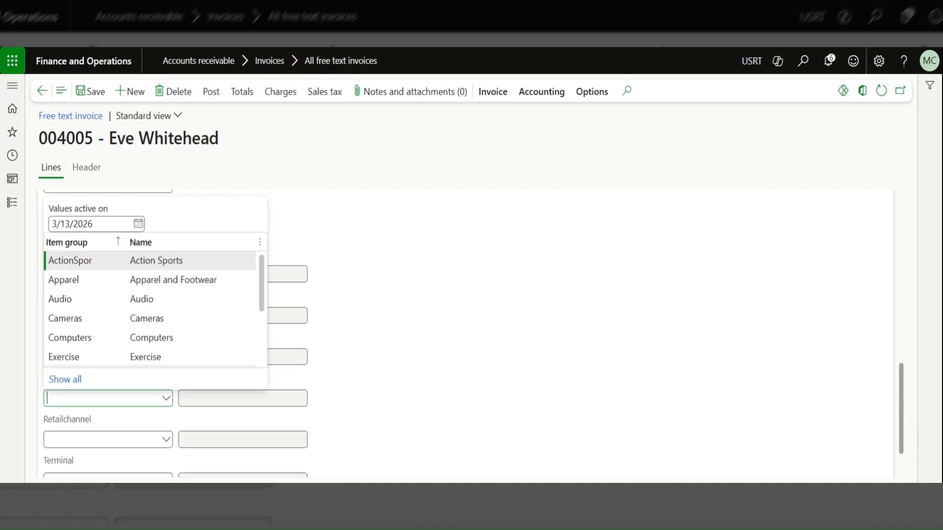
key(Return)
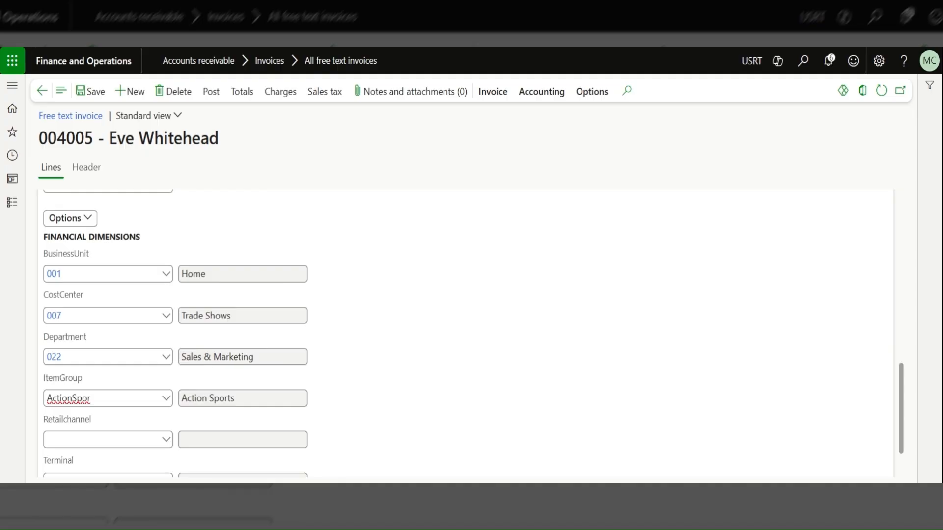
Start credit invoicing for this free text invoice and choose the first listed invoice, for 106.25, as the original invoice.
click(902, 392)
drag(903, 392, 884, 221)
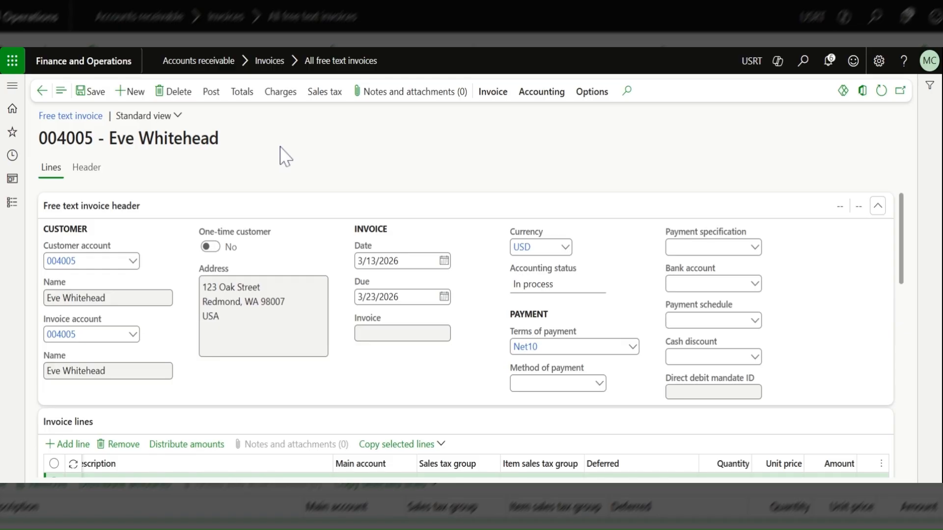
click(493, 94)
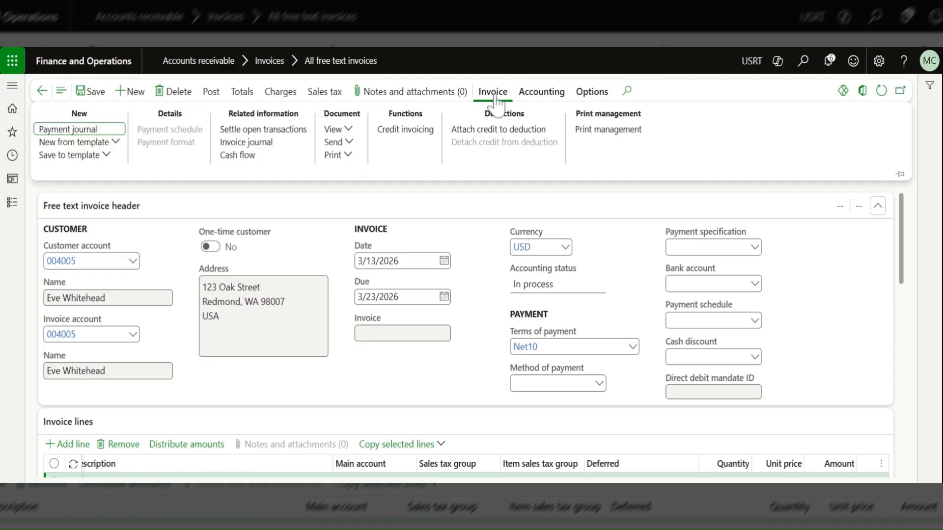
click(395, 130)
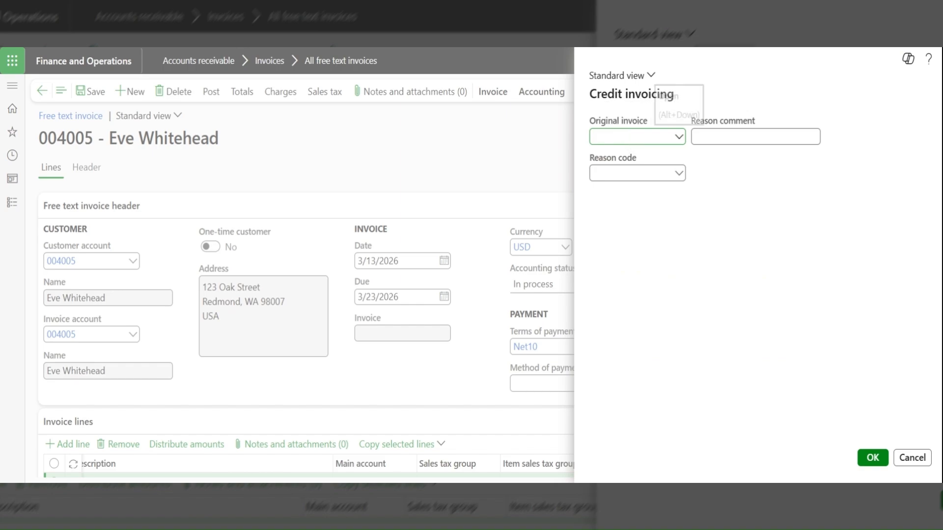
click(678, 137)
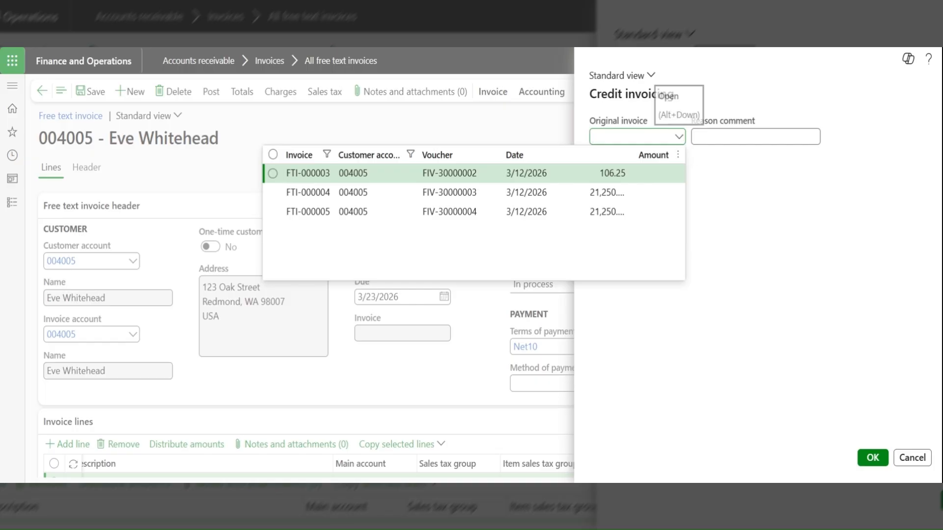
click(370, 175)
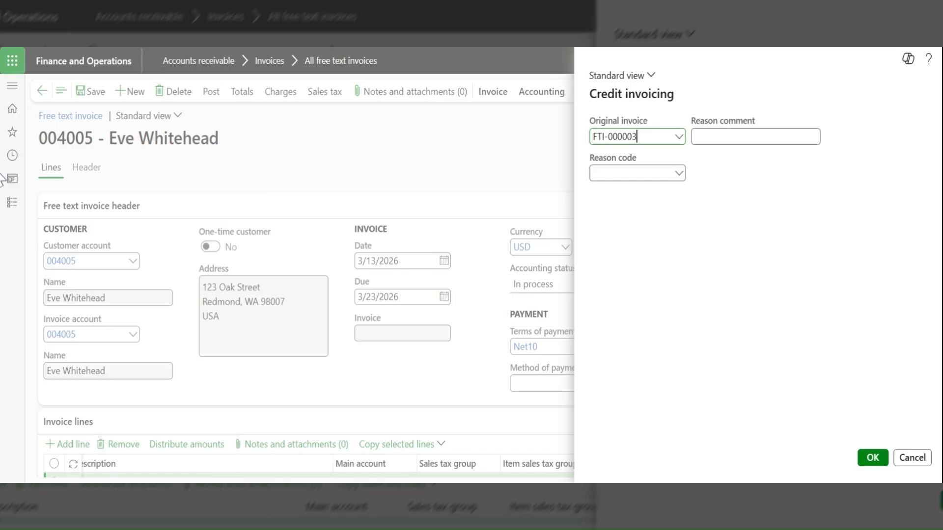
Set the credit invoicing reason code to ERROR.
click(679, 176)
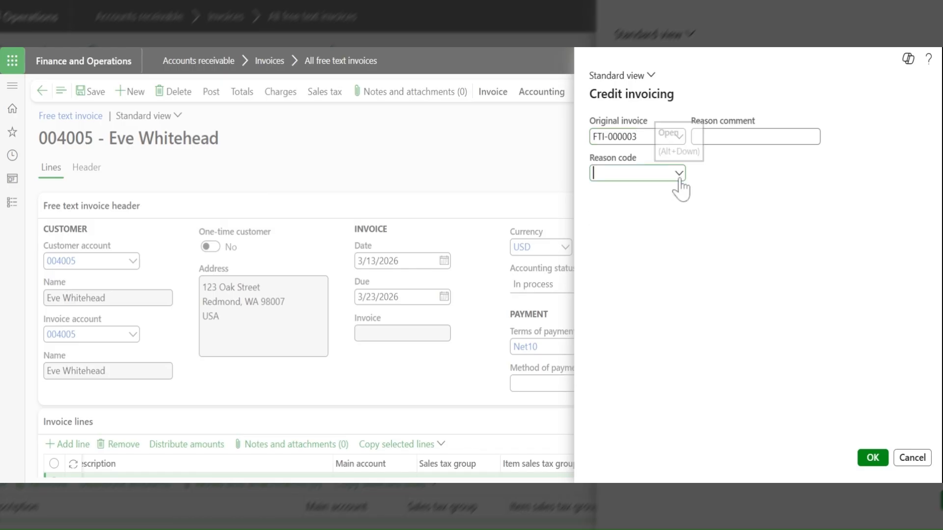
click(679, 176)
click(644, 211)
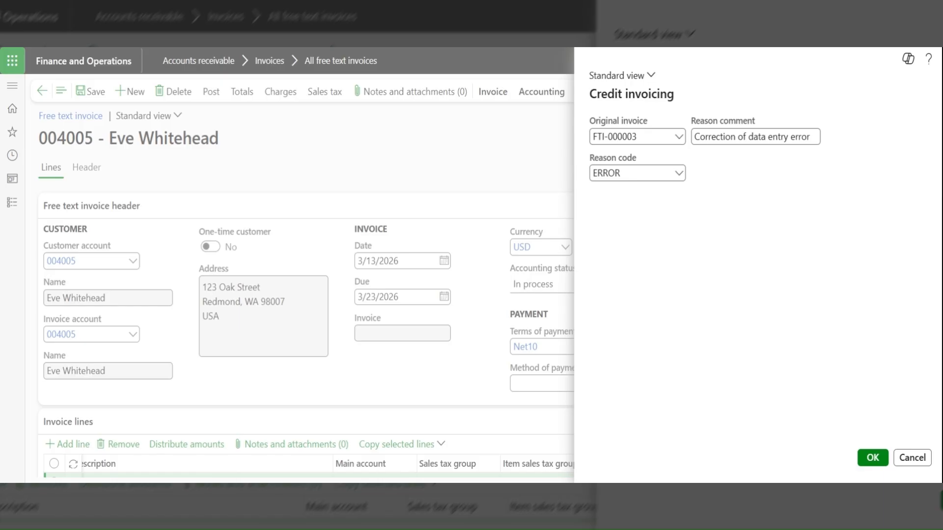
Replace the credit invoicing reason comment with the billing error correction text that cites the bracketed account number, and accept the credit invoicing details.
click(744, 137)
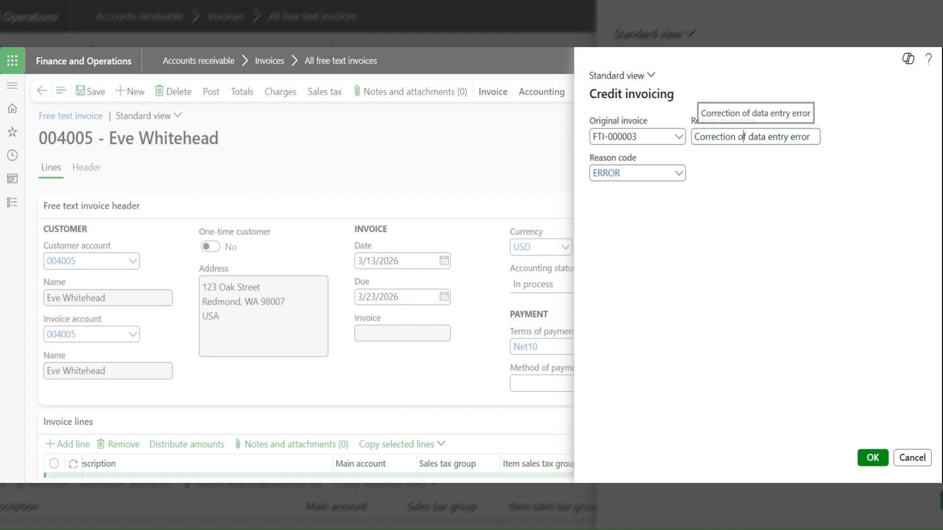
triple_click(744, 137)
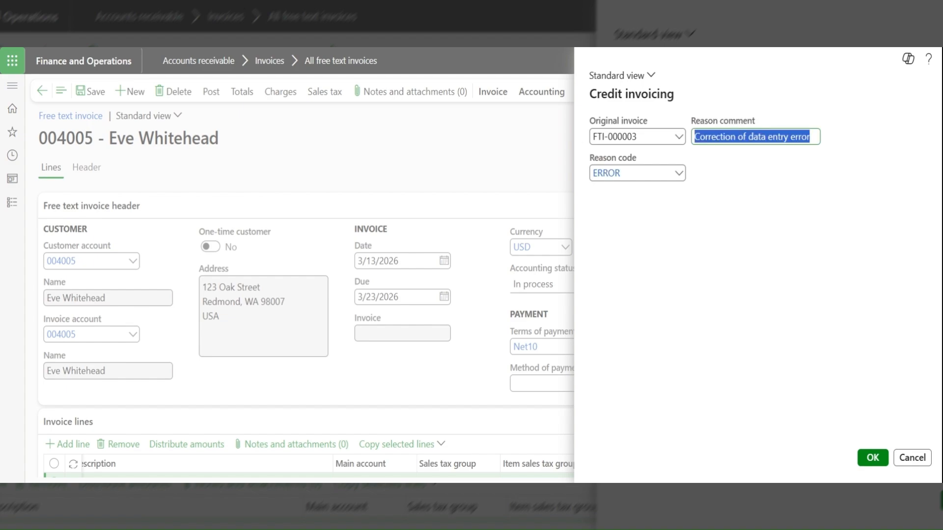
key(ctrl+v)
text(])
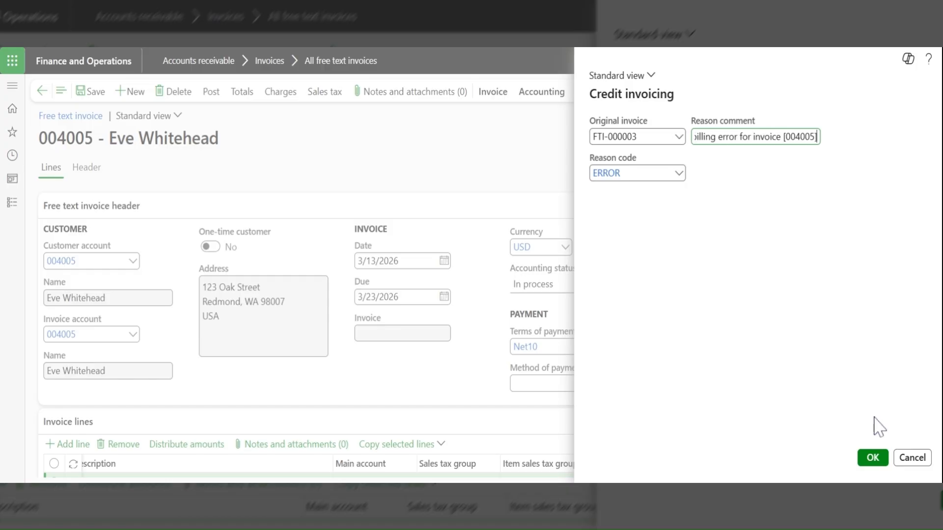
click(879, 466)
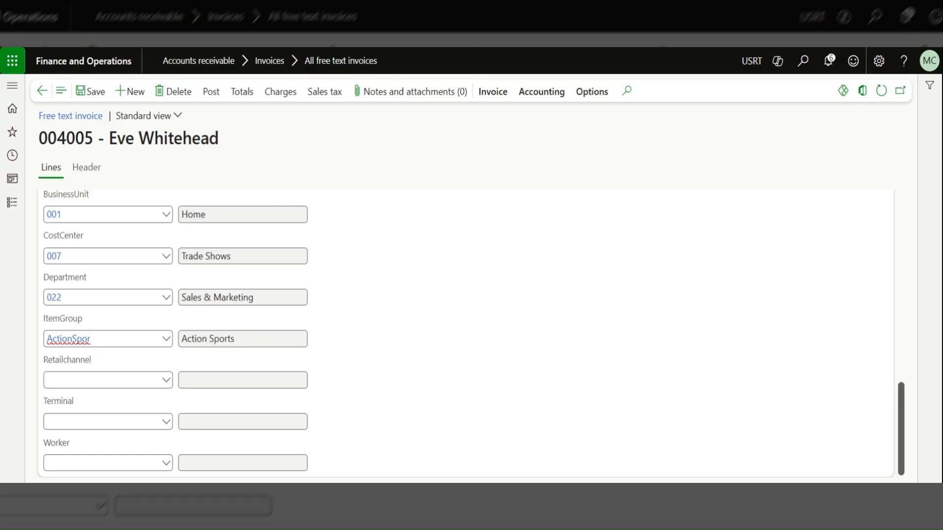
Post the free text credit note with Posting and Print invoice set to Yes, printing the document to Screen.
drag(904, 419, 885, 200)
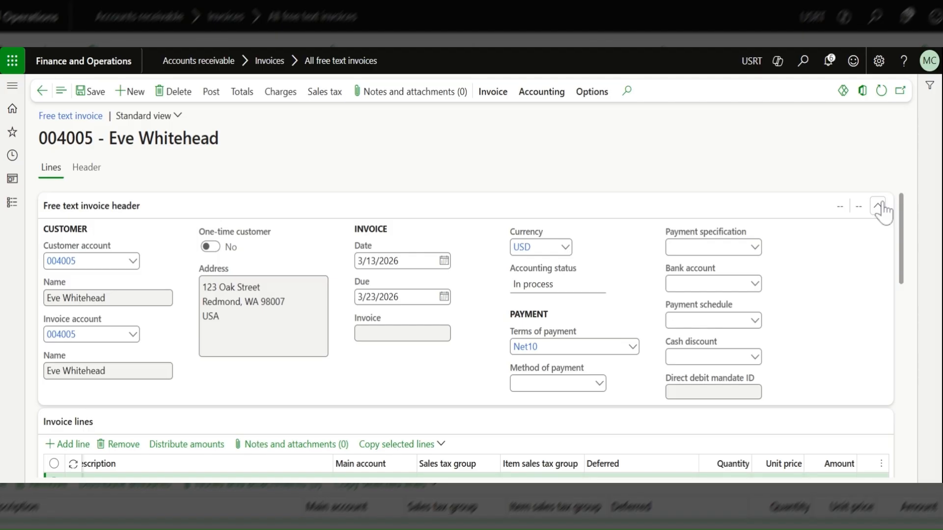
drag(906, 226, 912, 253)
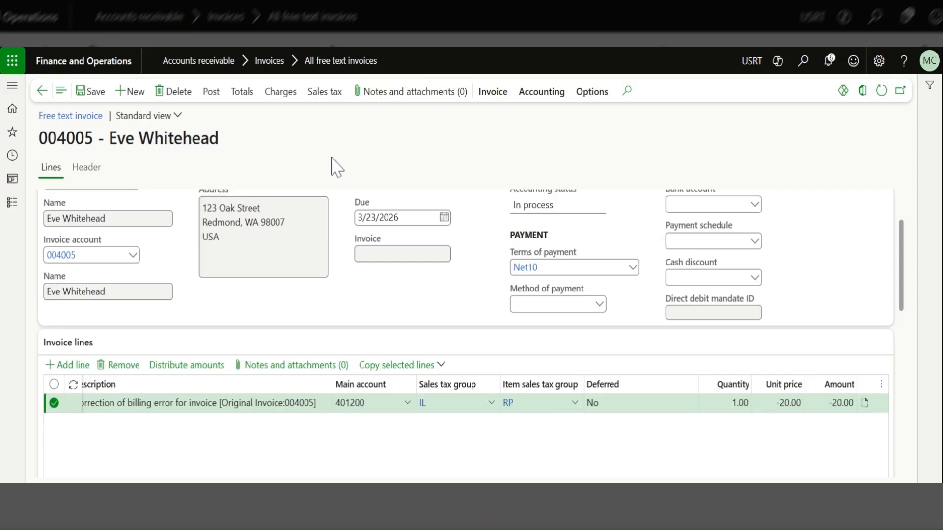
click(214, 96)
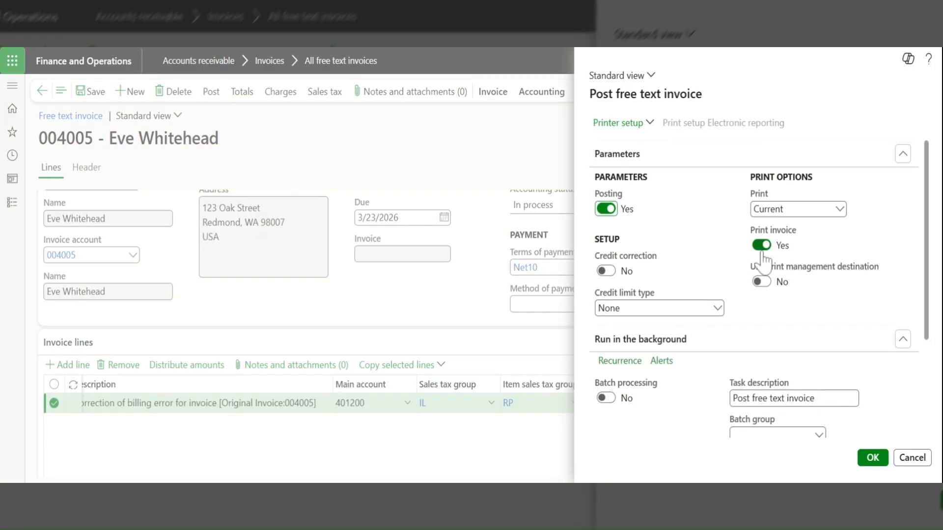
click(872, 458)
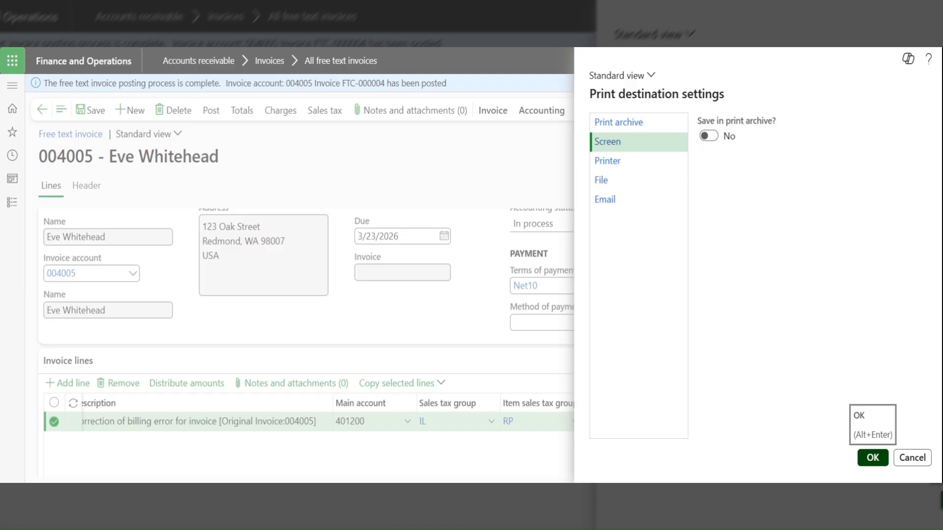
click(873, 457)
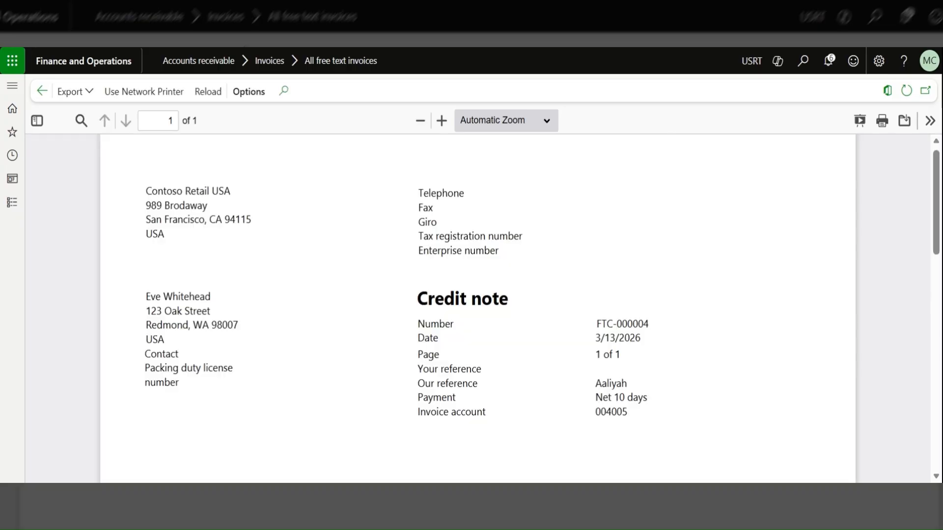
Review the printed credit note from its header details to the correction line and totals, and return to the free text invoice.
scroll(939, 202, down, 1)
drag(939, 201, 939, 288)
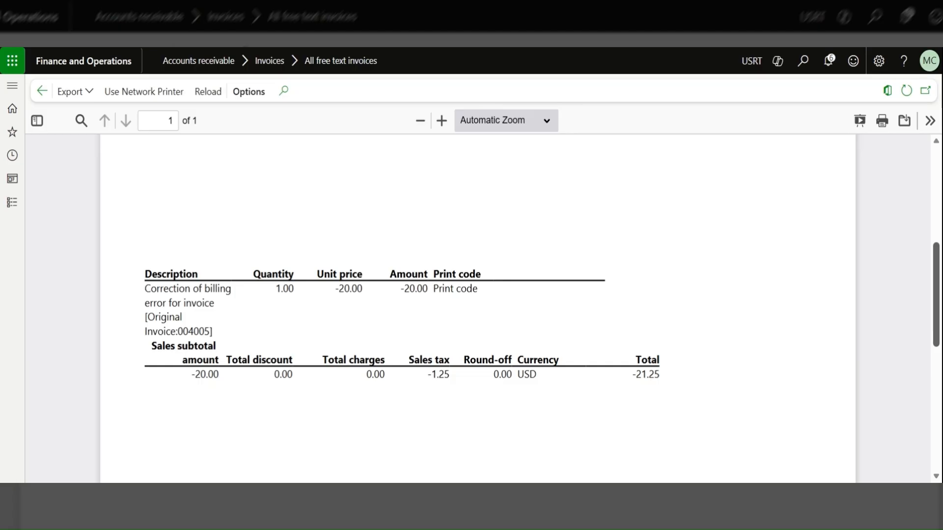
drag(938, 287, 924, 186)
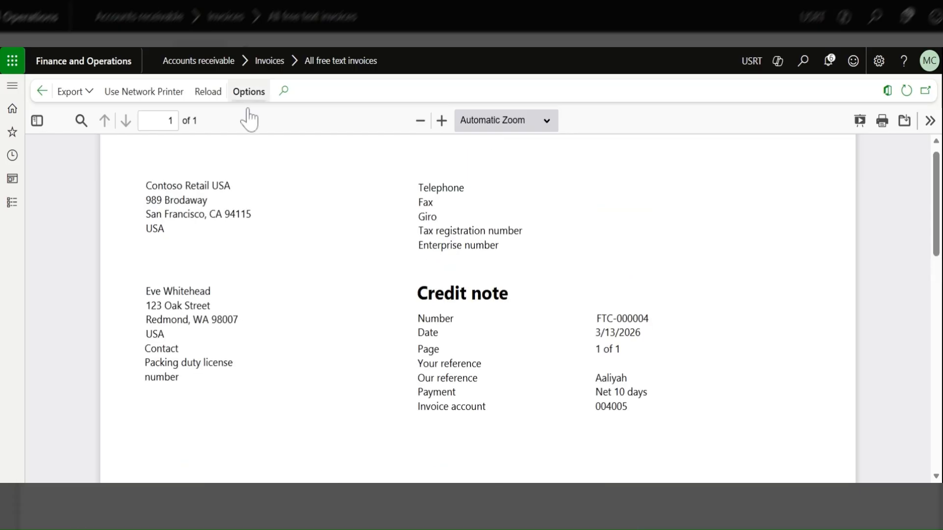
click(41, 93)
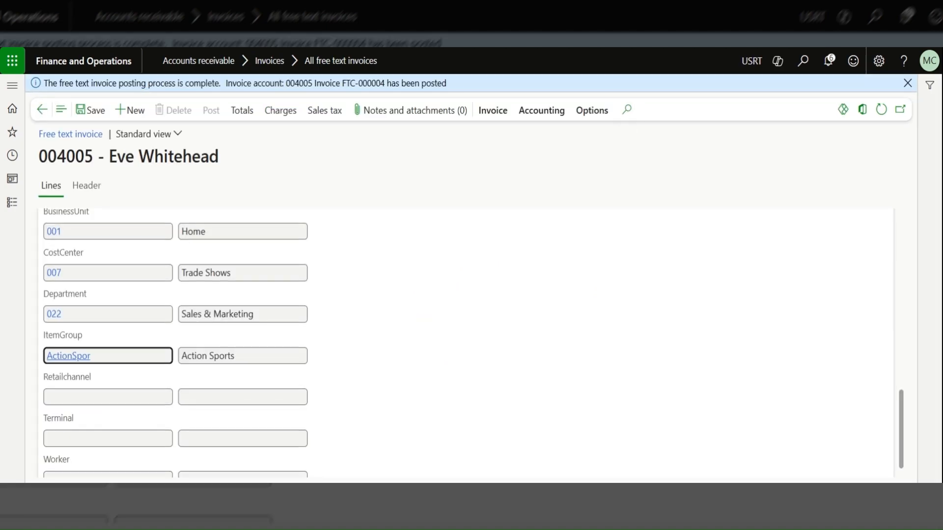
Open the posted credit note's invoice journal and display its voucher transactions.
click(493, 110)
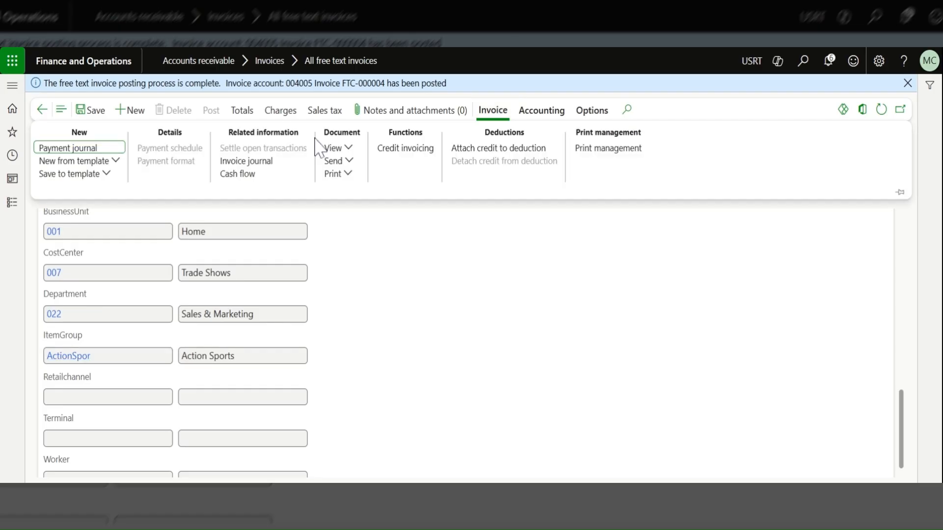
click(259, 165)
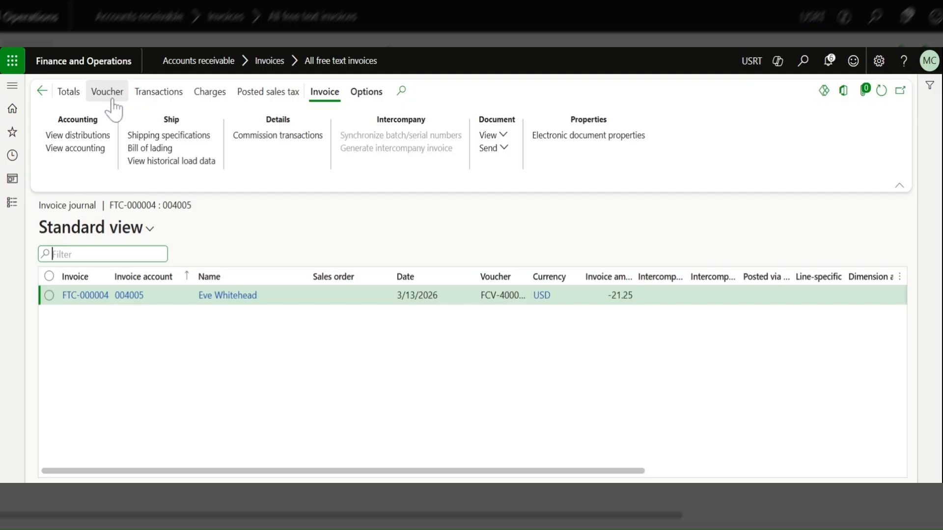
click(112, 99)
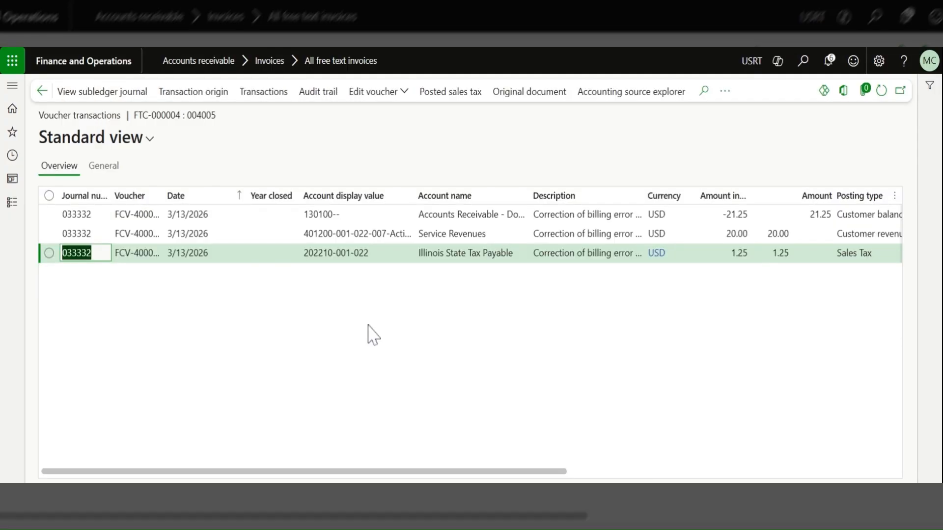